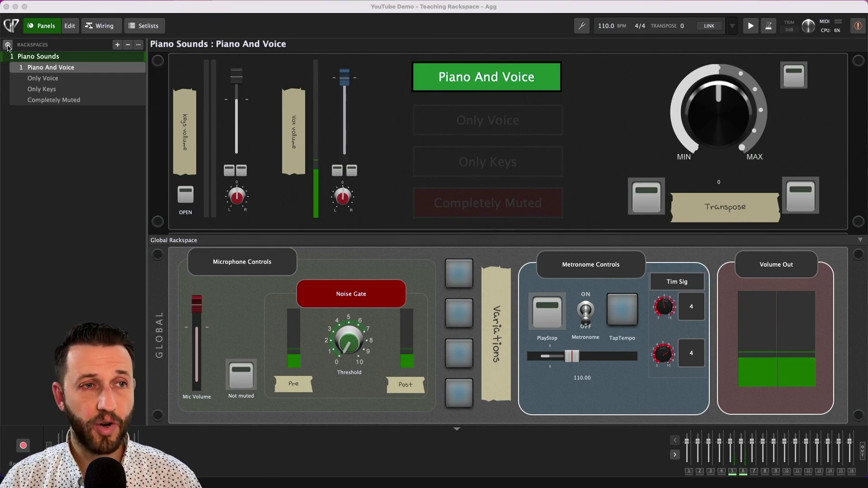
Show the Global Rackspace wiring graph and nudge the Audio In (M4) node left.
left_click(94, 27)
left_click(94, 28)
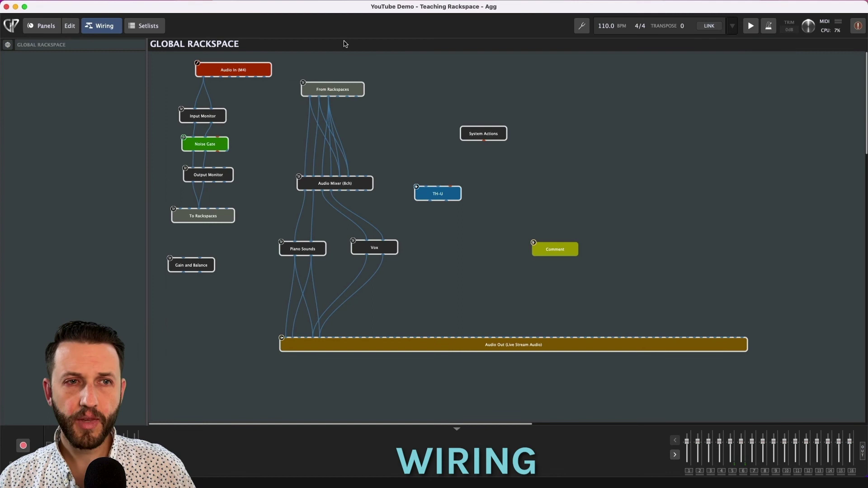
left_click_drag(241, 74, 233, 80)
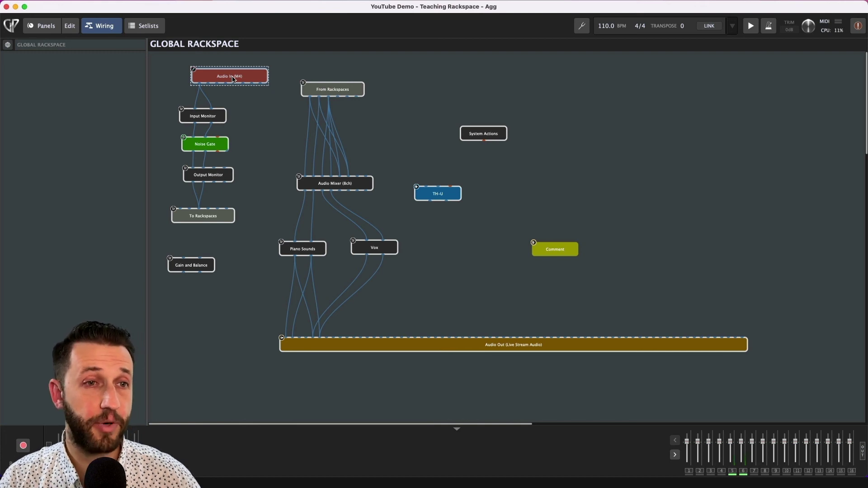
mouse_move(248, 76)
left_mouse_down()
mouse_move(232, 75)
mouse_move(241, 76)
left_mouse_up()
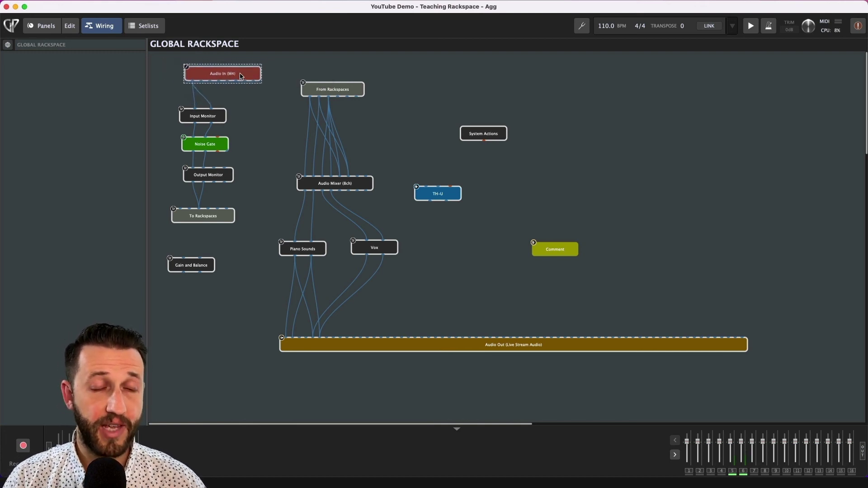
Inspect the Input Monitor and Output Monitor plugin windows, then close both.
left_click(215, 120)
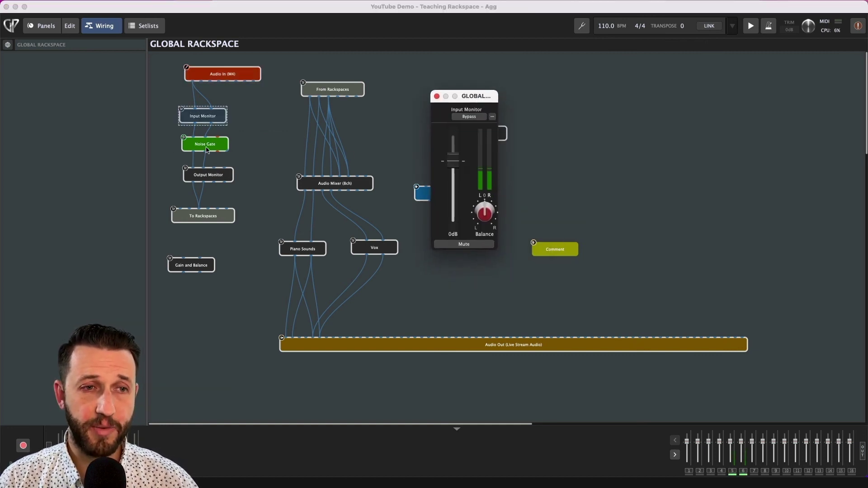
left_click(226, 177)
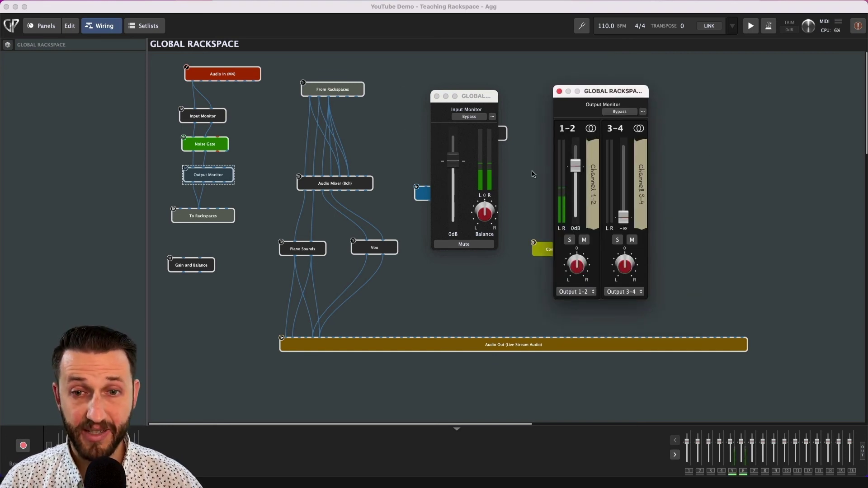
left_click(436, 96)
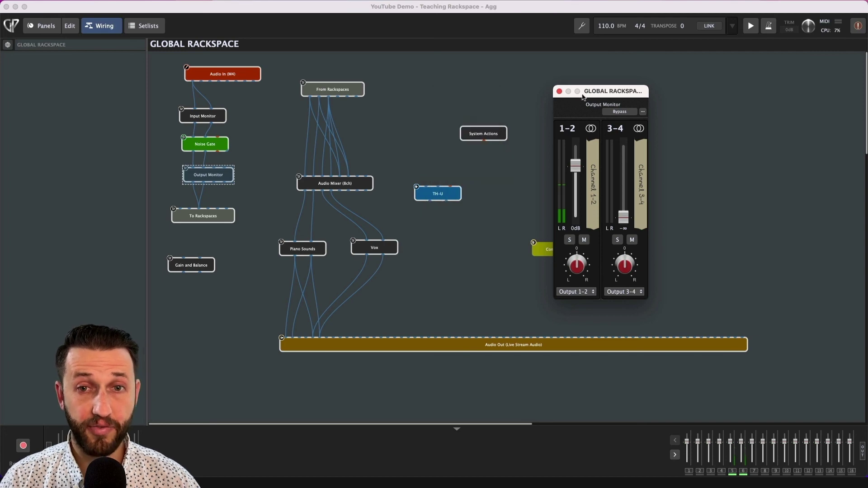
left_click(560, 91)
Glance at the global panels, then return to the wiring and select the Noise Gate node.
left_click(42, 25)
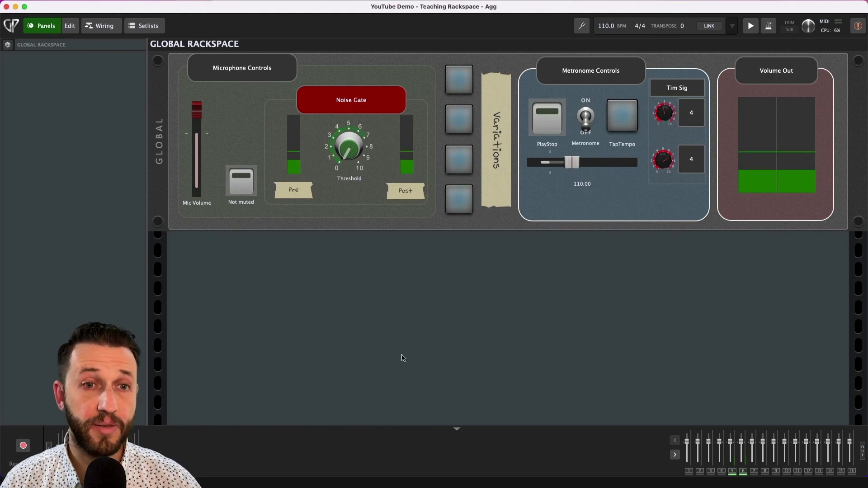
left_click(100, 26)
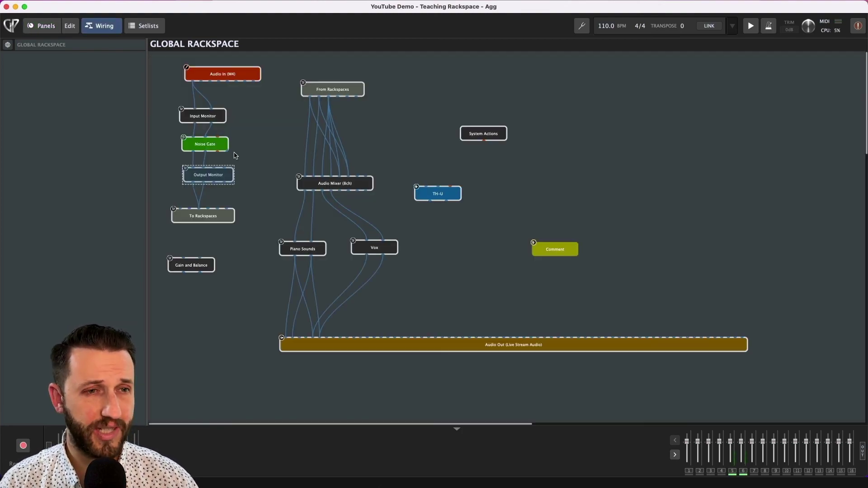
left_click(209, 152)
Open the Noise Gate plugin to view its Reason Rack Silencer, then close it.
double_click(210, 152)
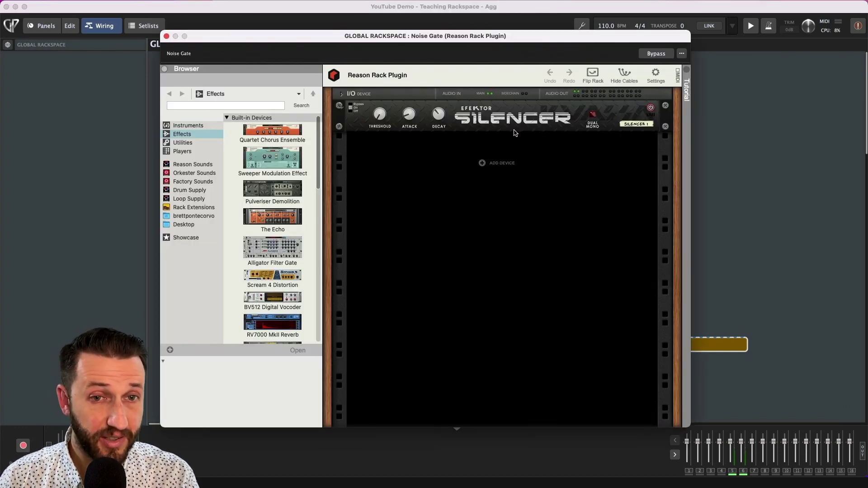
mouse_move(379, 118)
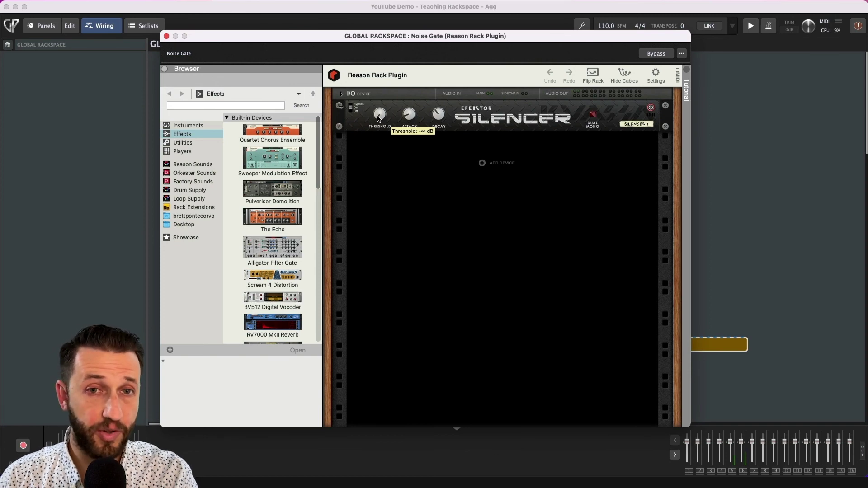
left_click(166, 36)
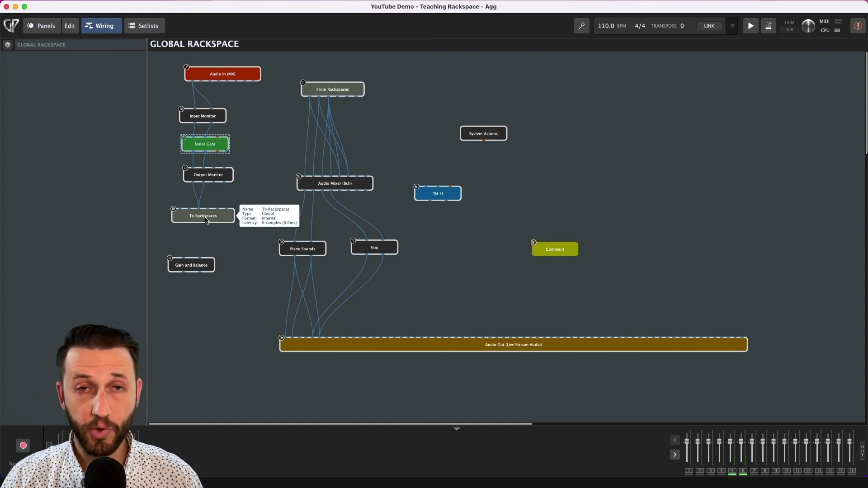
left_click(8, 45)
left_click_drag(392, 142, 389, 134)
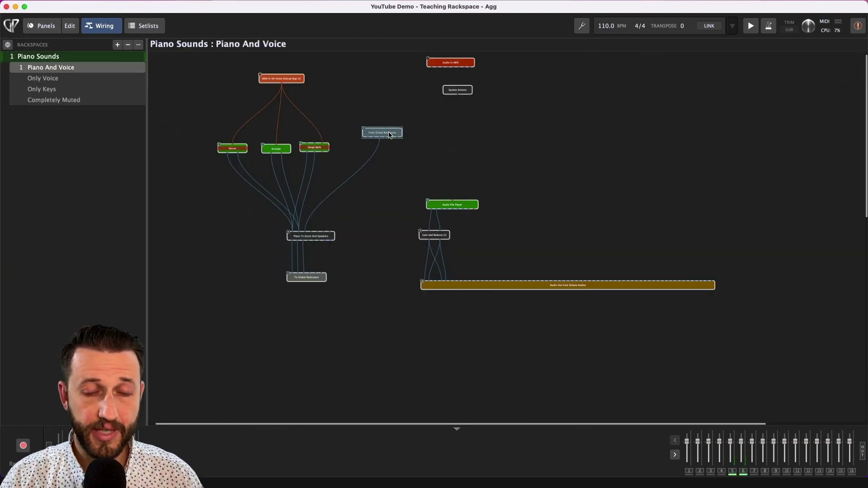
scroll(390, 135, "up", 5)
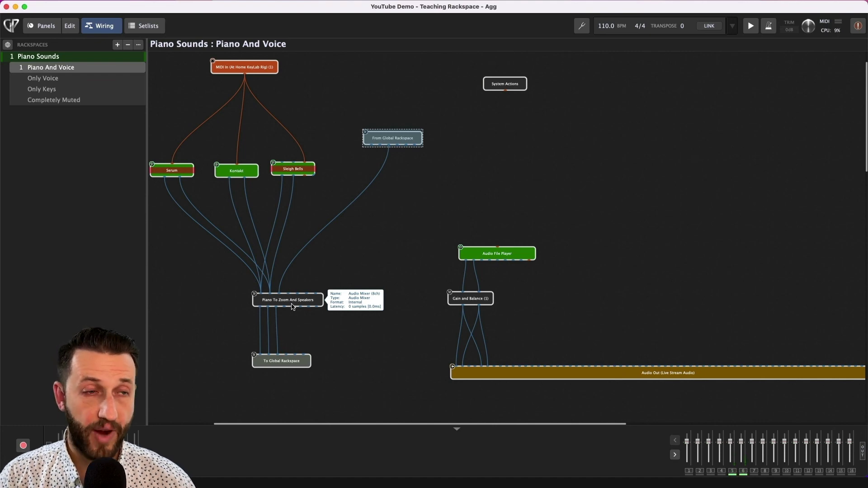
left_click(8, 44)
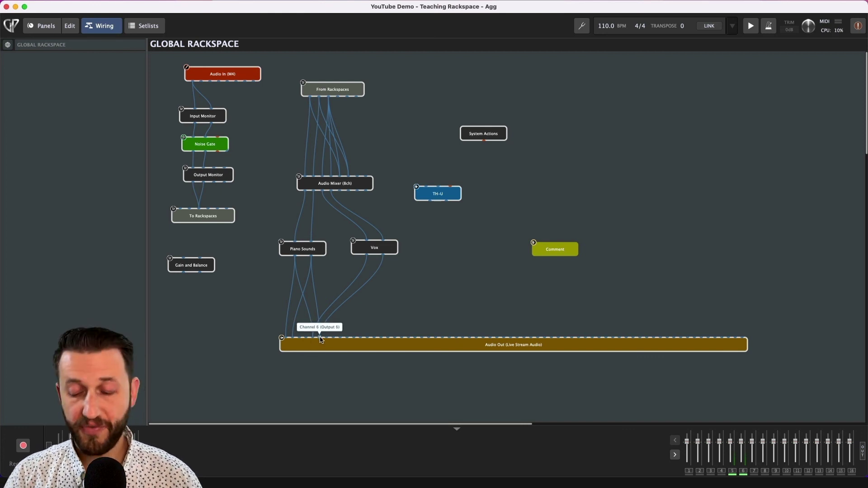
key("alt+space")
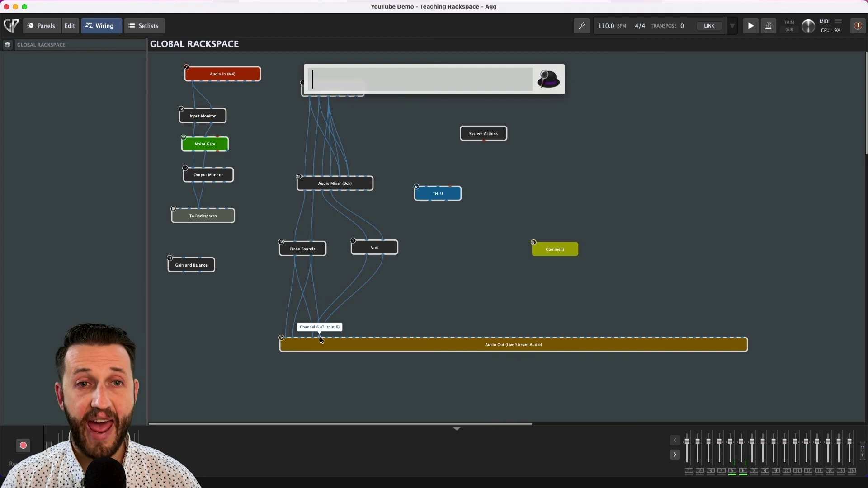
type("'audio")
key("Return")
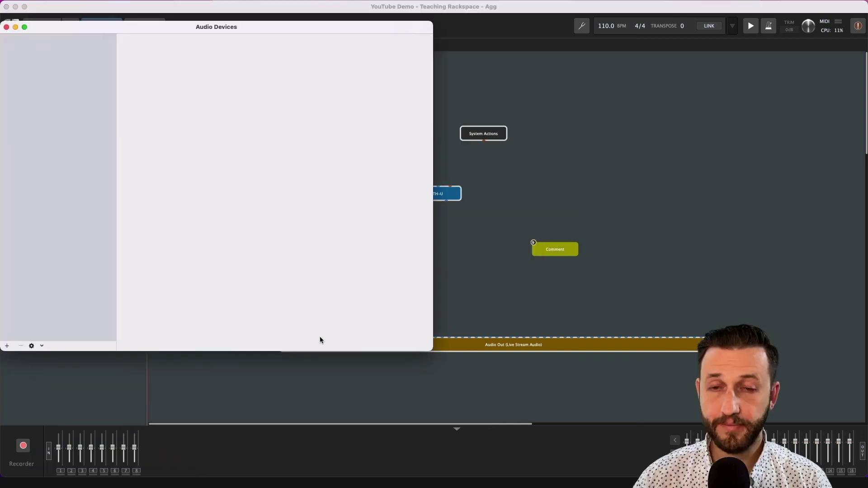
scroll(80, 215, "down", 3)
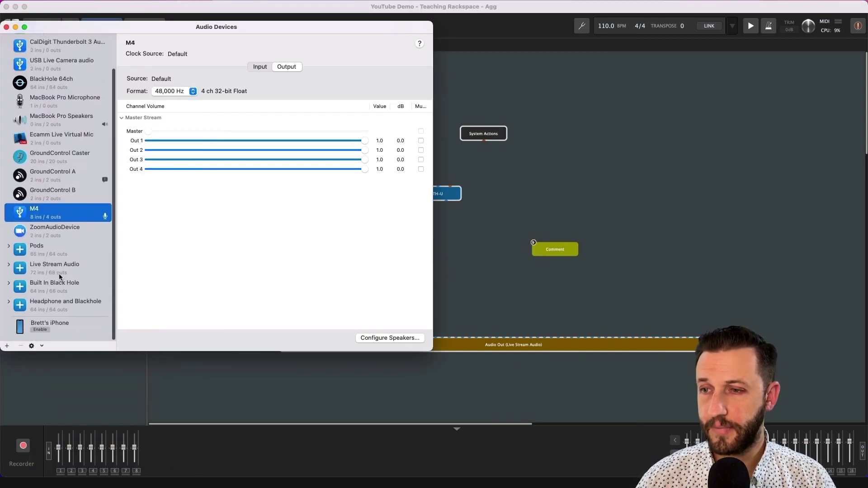
left_click(68, 271)
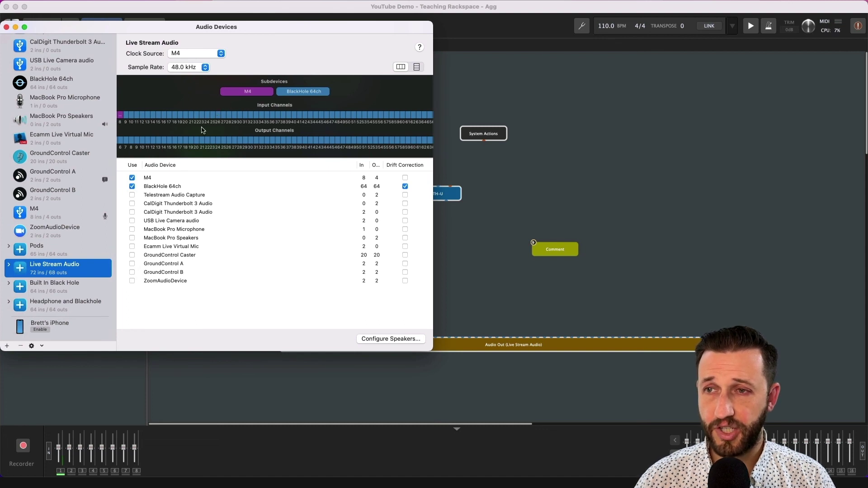
scroll(406, 95, "down", 1)
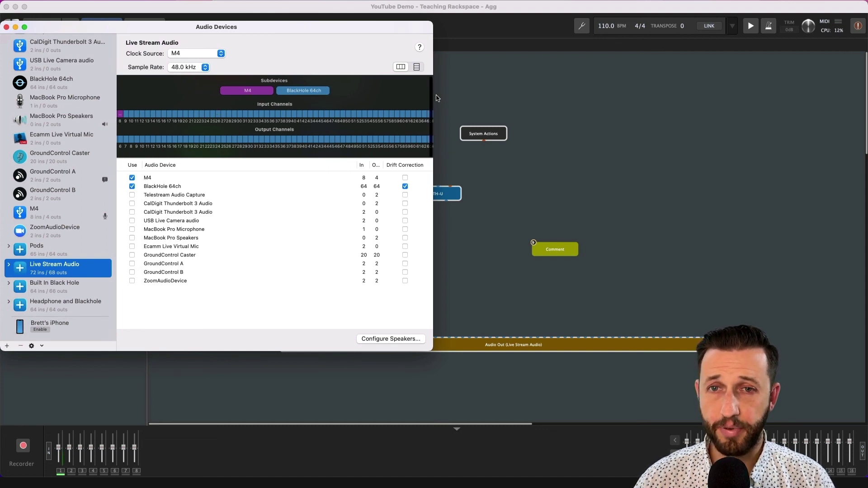
left_click_drag(432, 97, 623, 112)
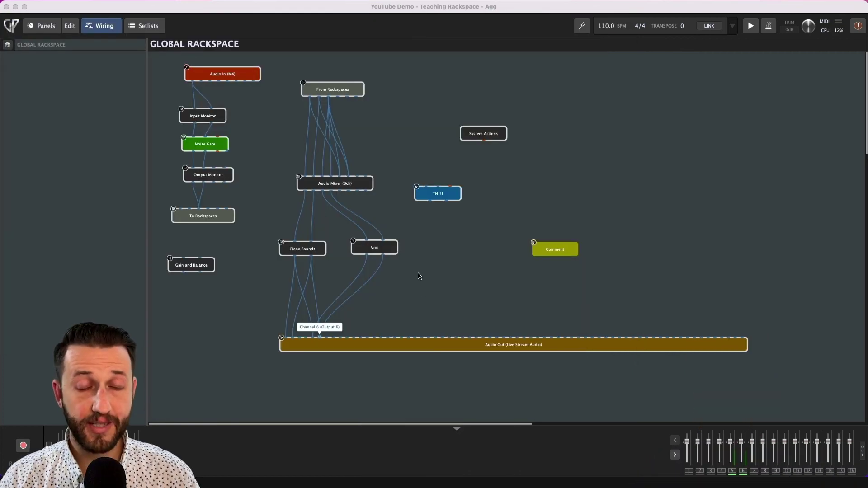
Switch back to the Piano Sounds : Piano And Voice rackspace and show its panels.
left_click(395, 320)
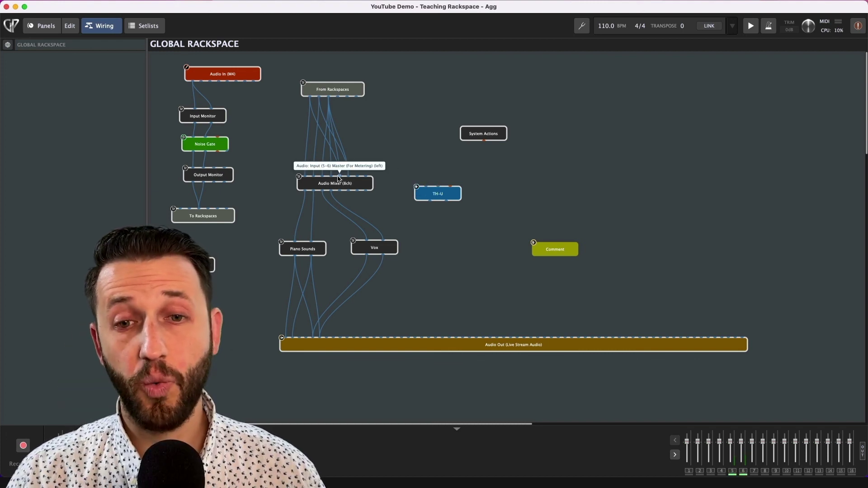
left_click(9, 45)
left_click(53, 28)
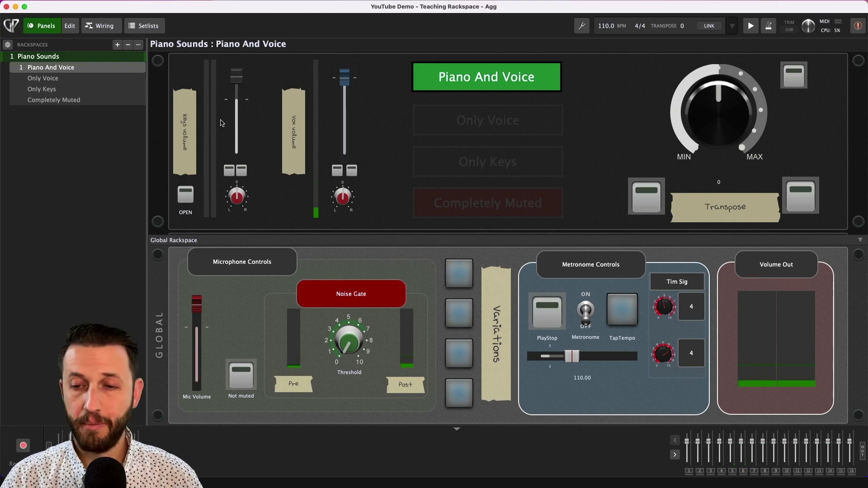
In the rackspace wiring, inspect the Piano To Zoom And Speakers audio mixer.
left_click(102, 26)
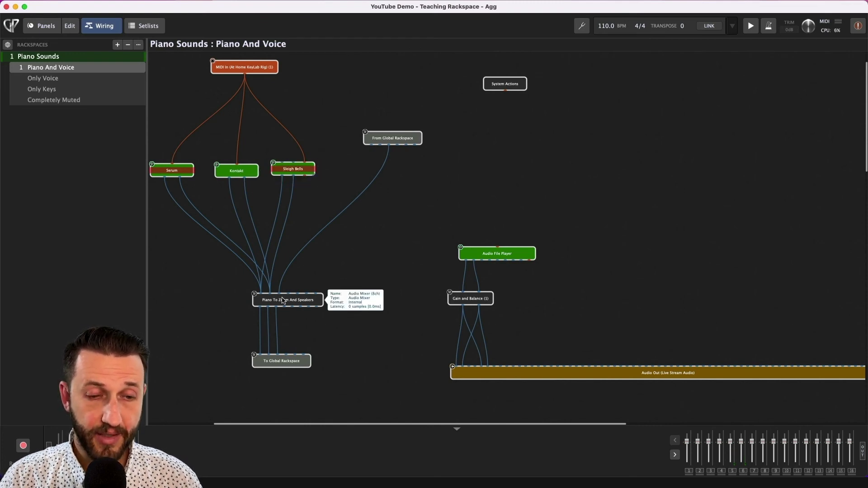
double_click(303, 306)
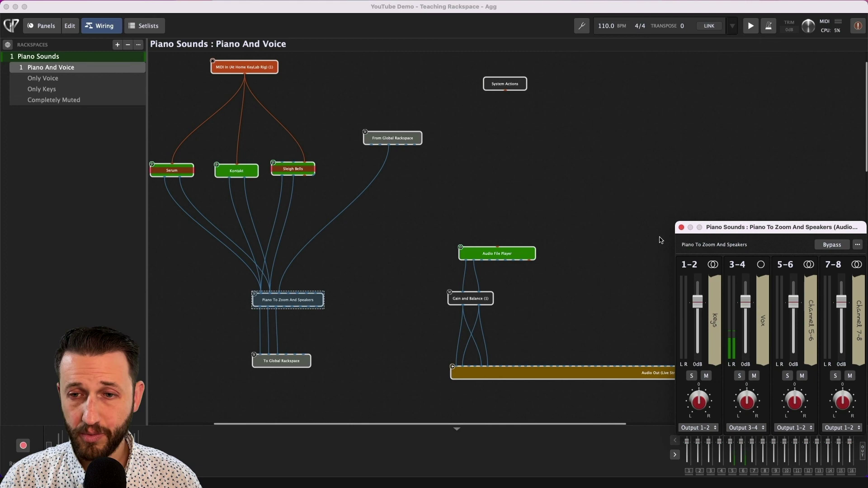
left_click(681, 227)
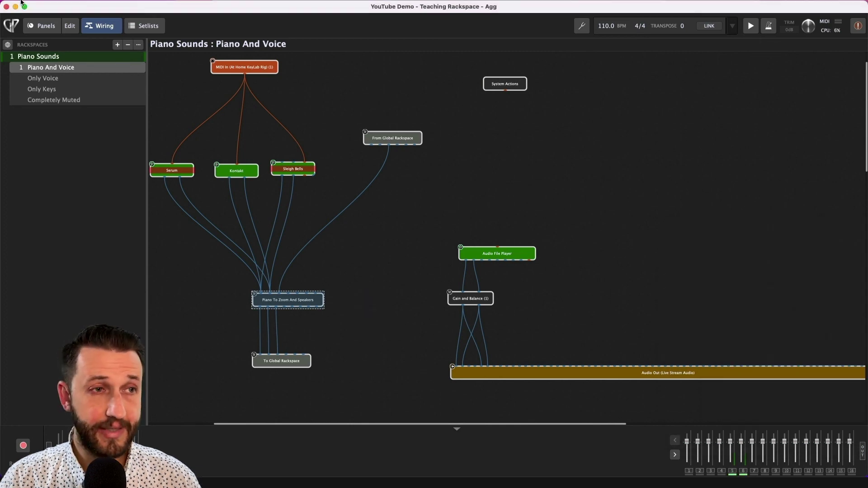
In the global wiring, connect Piano Sounds to Audio Out, then return to the rackspace wiring.
left_click(8, 45)
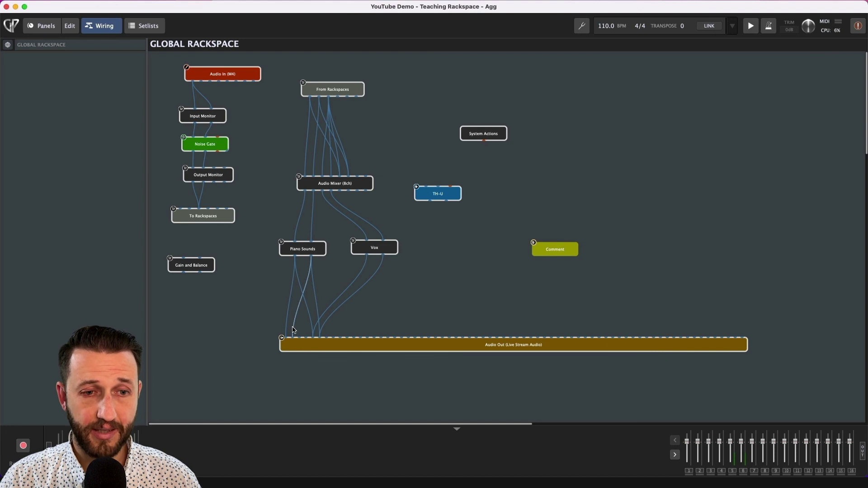
left_click_drag(293, 330, 300, 336)
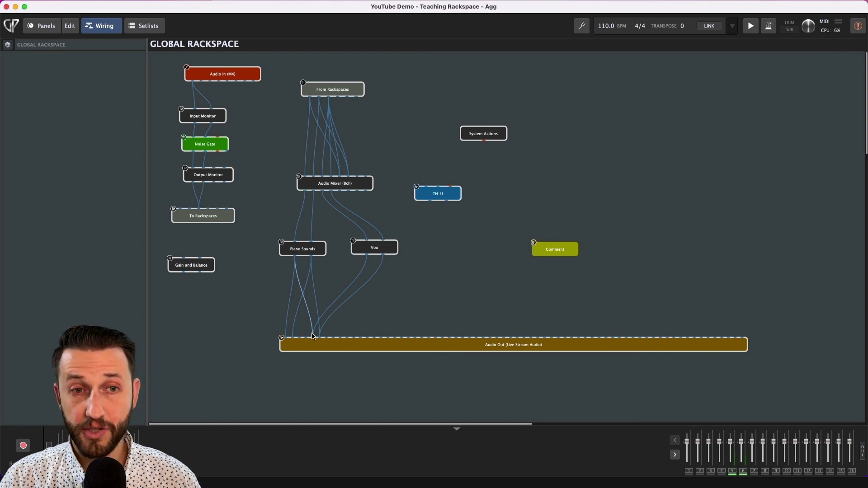
left_click(9, 47)
Open the Kontakt editor to check The Grandeur piano, then close it.
double_click(251, 176)
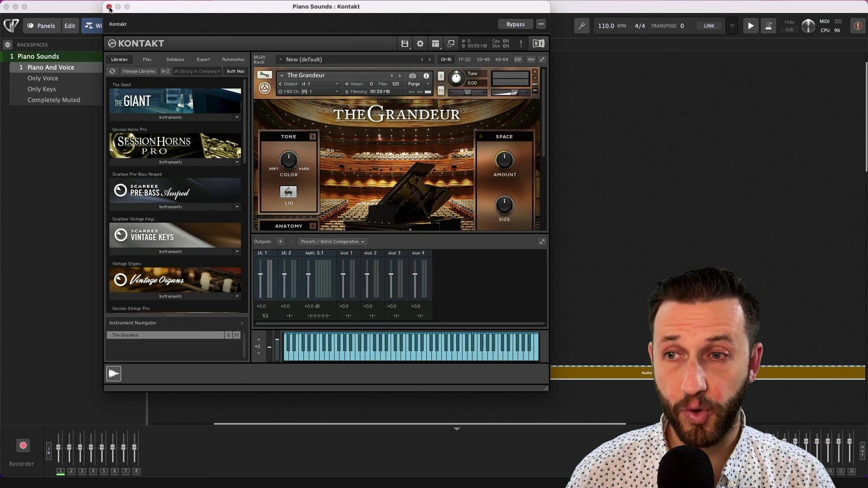
left_click(109, 7)
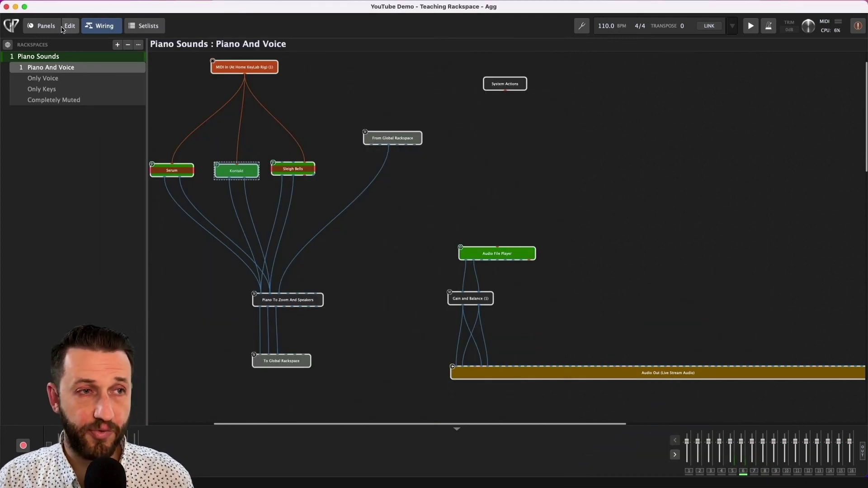
Show the rackspace control panels and step down to the Only Voice variation.
left_click(45, 27)
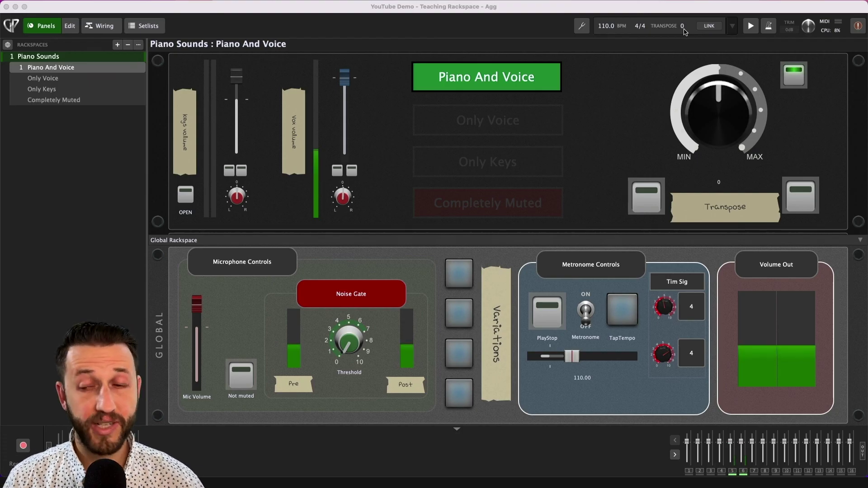
key("Down")
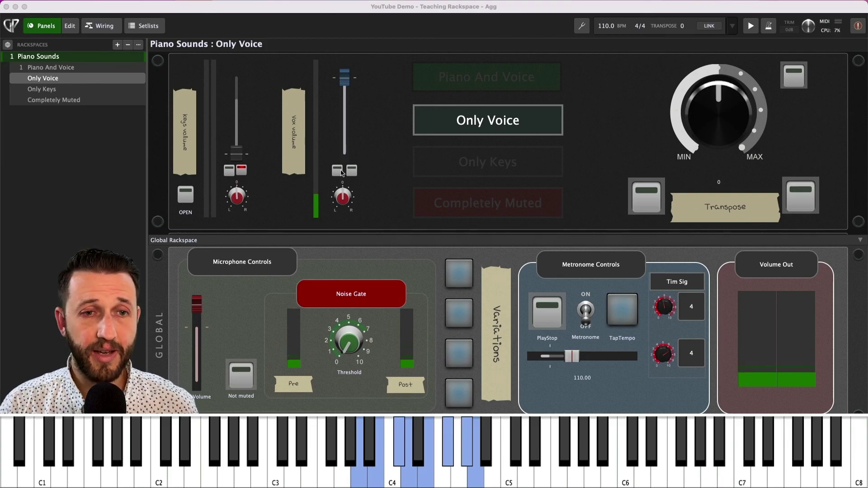
Step through Only Voice, Only Keys and Completely Muted variations, ending on Piano And Voice.
left_click(58, 69)
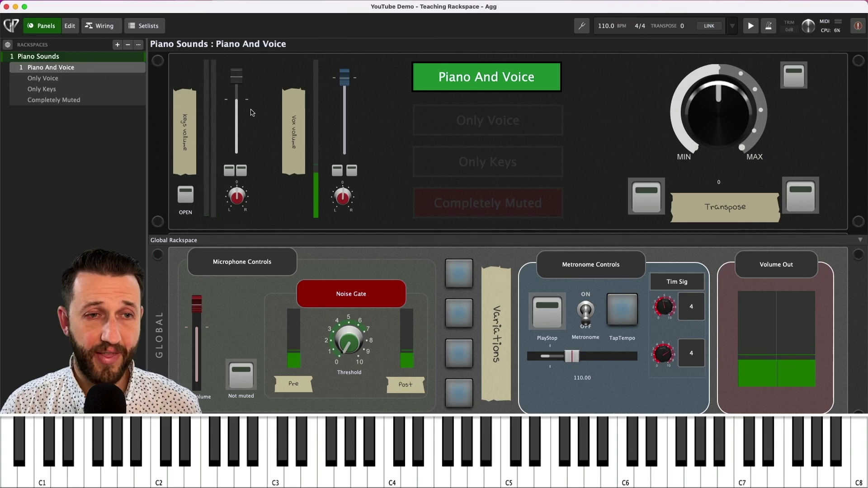
left_click(67, 80)
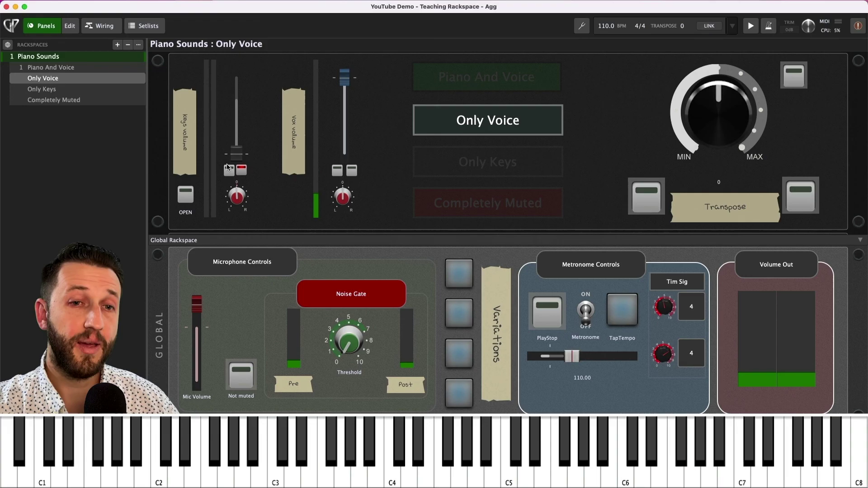
key("Up")
key("Down")
key("Down")
key("Down")
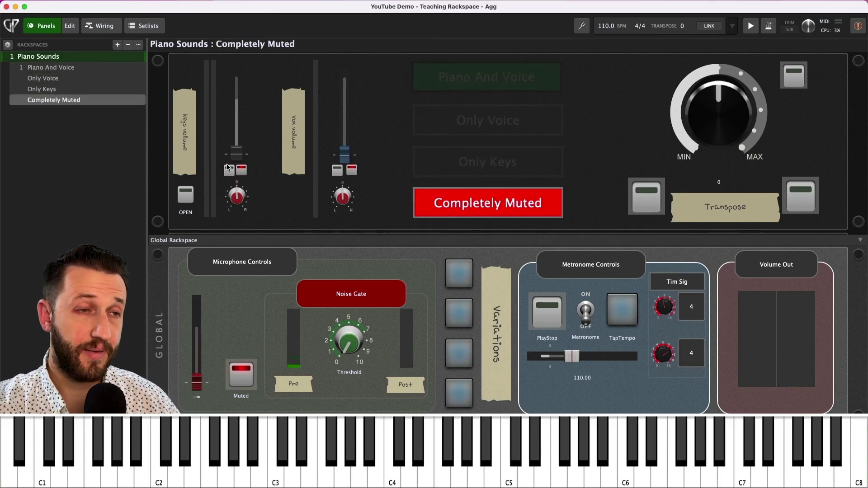
key("Up")
key("Up")
key("Up")
key("Down")
key("Down")
key("Down")
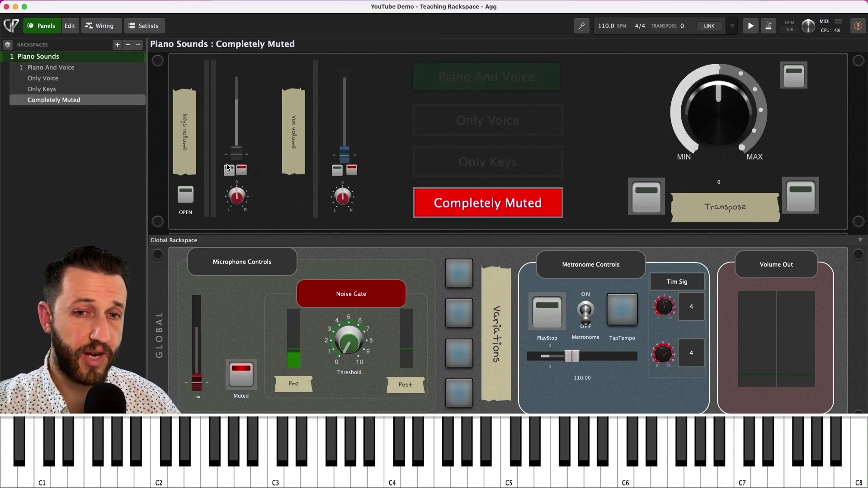
key("Up")
key("Up")
key("Up")
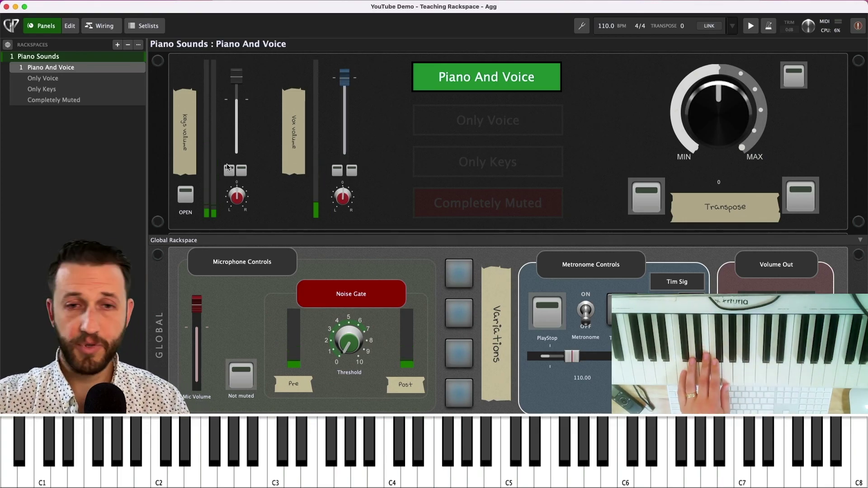
key("Down")
key("Down")
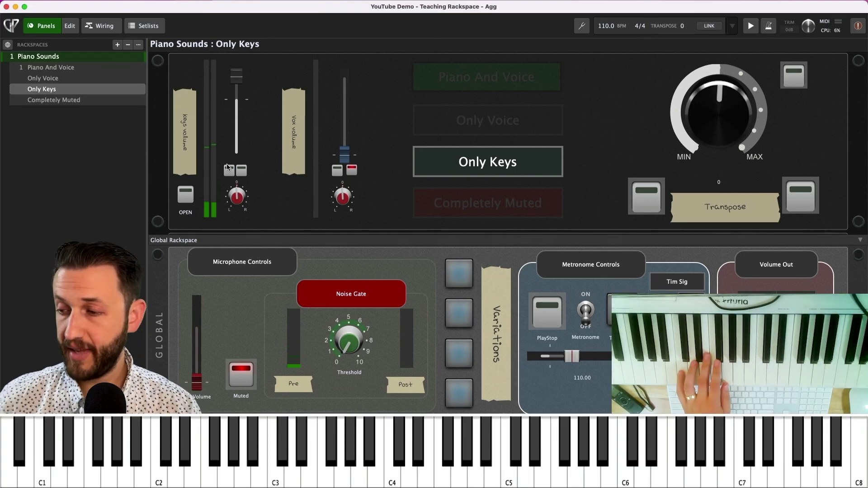
key("Down")
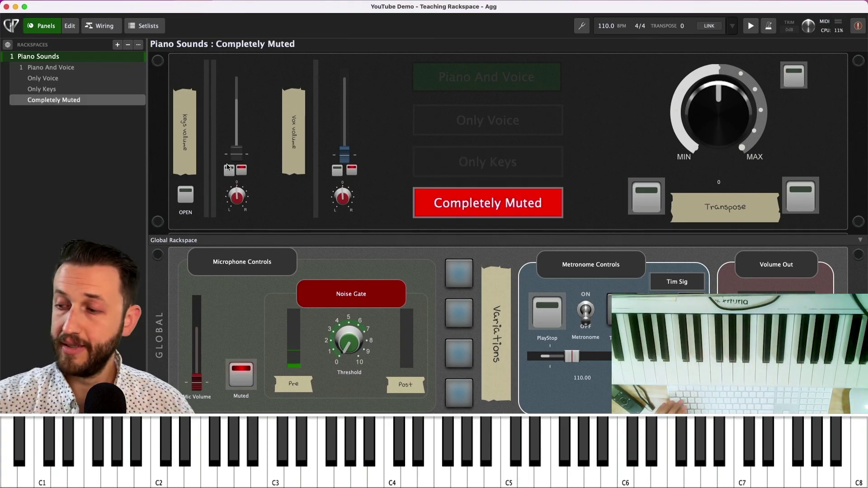
key("Down")
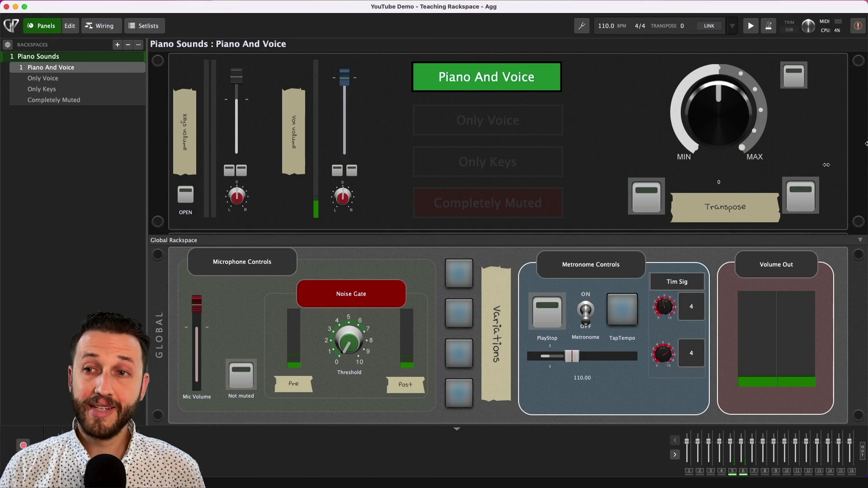
Scroll to the visual metronome pads and run the transport with the metronome click on, then stop.
scroll(843, 151, "down", 2)
scroll(842, 151, "down", 5)
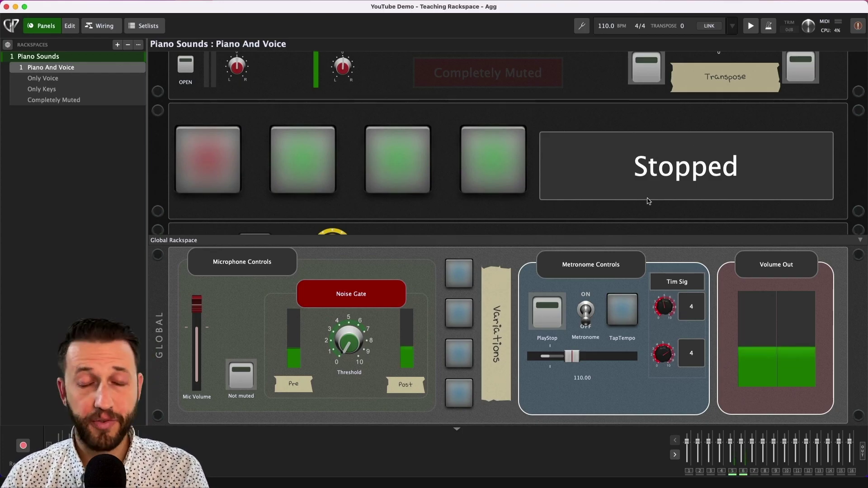
left_click(201, 159)
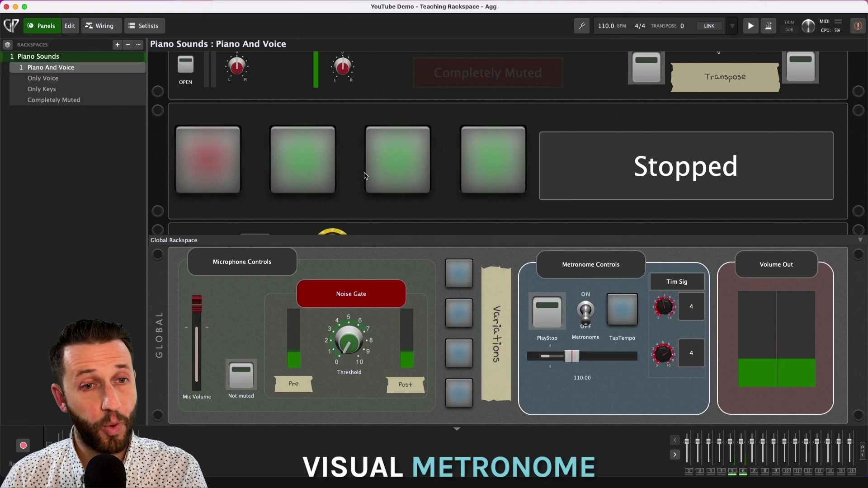
key("space")
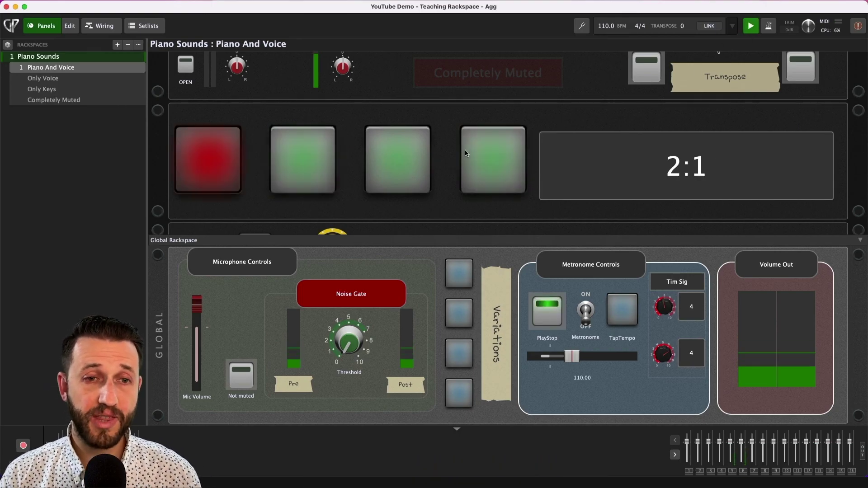
left_click(773, 27)
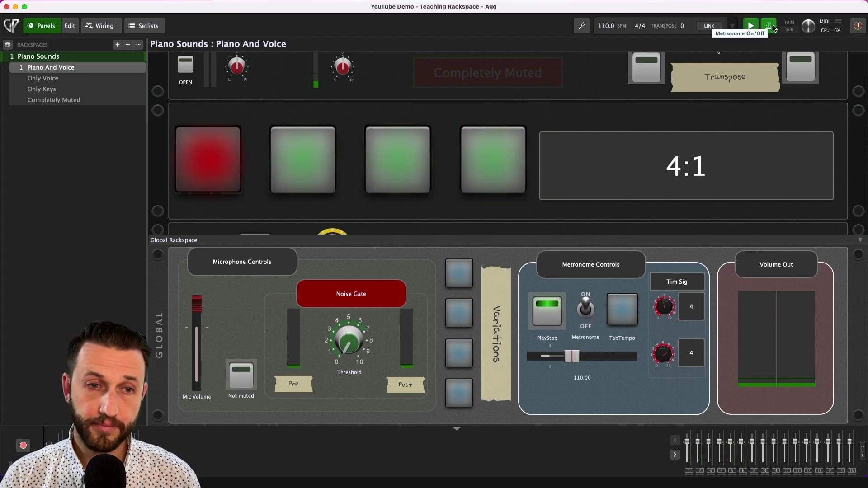
left_click(750, 27)
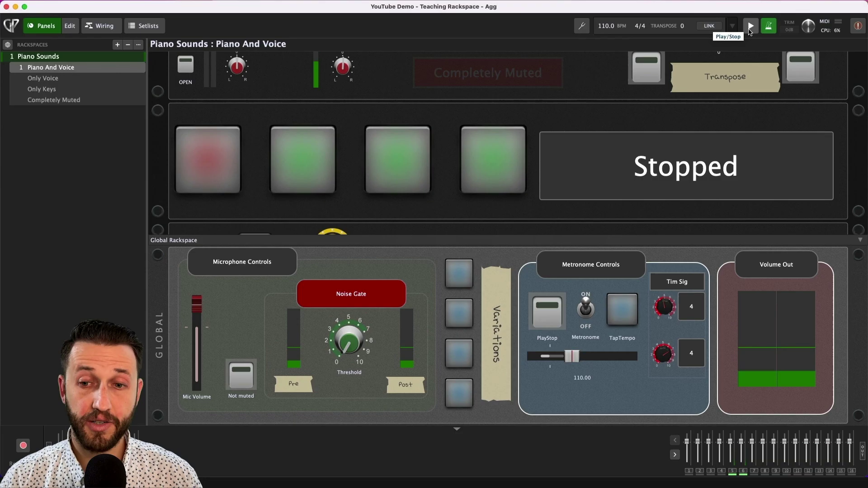
Set the Tim Sig knobs to 6/4, then to 6/8.
left_click(643, 25)
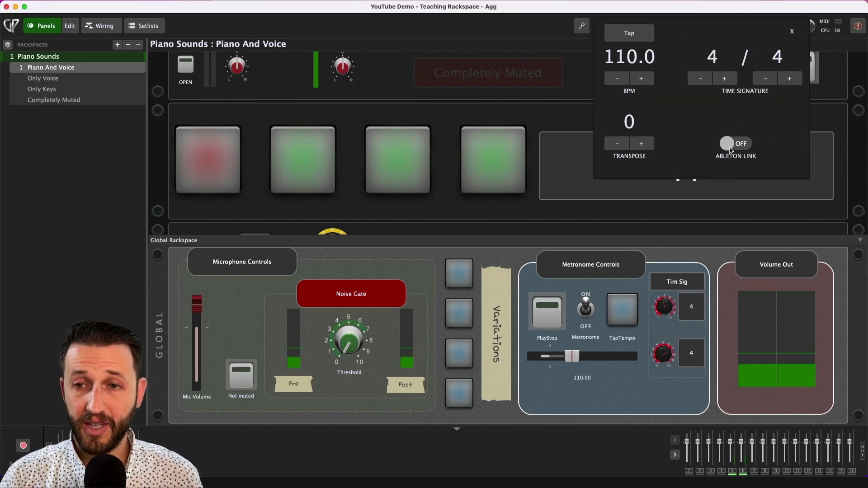
left_click(790, 30)
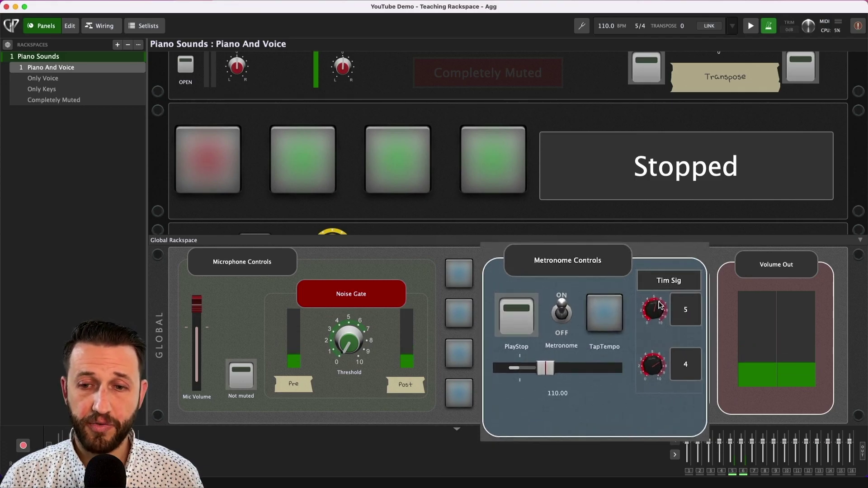
left_click_drag(669, 311, 668, 294)
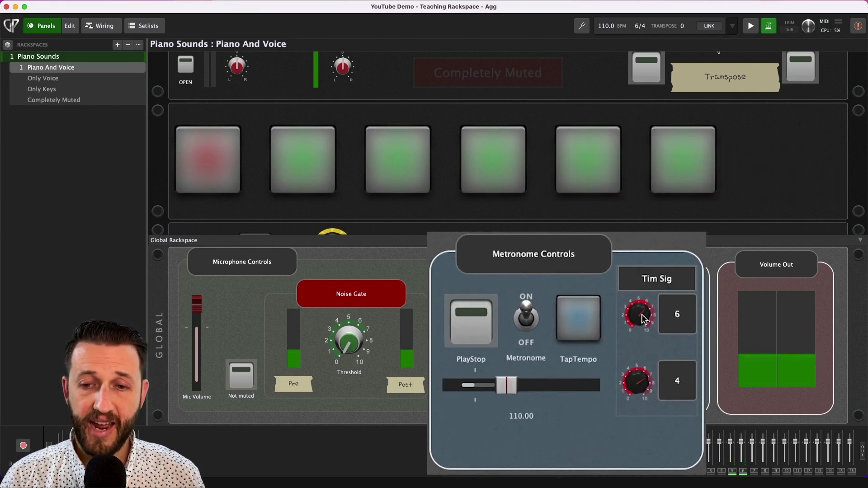
left_click_drag(646, 336, 645, 316)
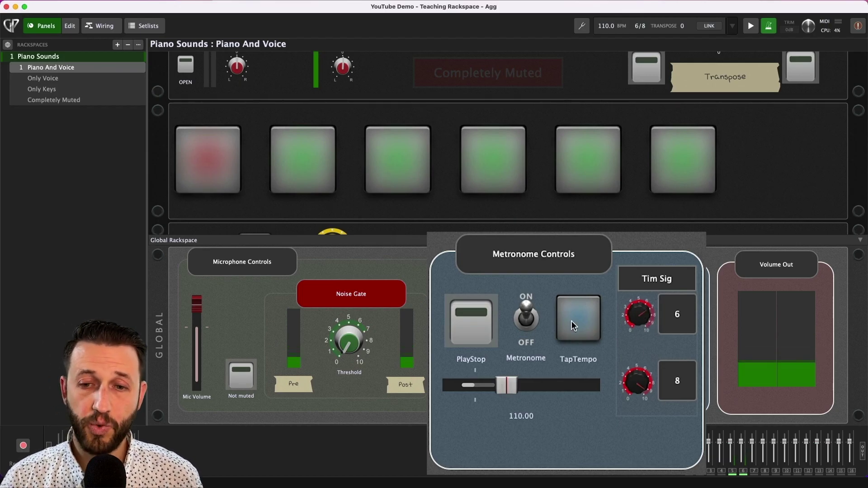
Start and stop the metronome to watch the pads, then set the time signature to 4/2.
left_click(479, 329)
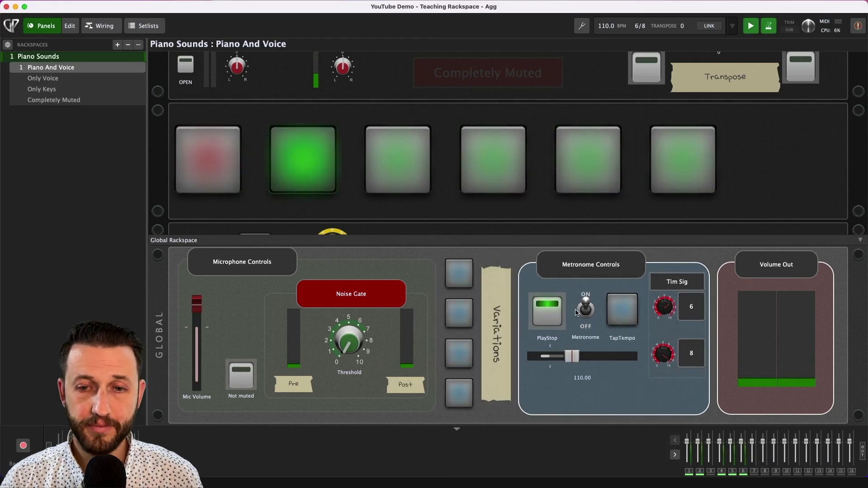
left_click(547, 312)
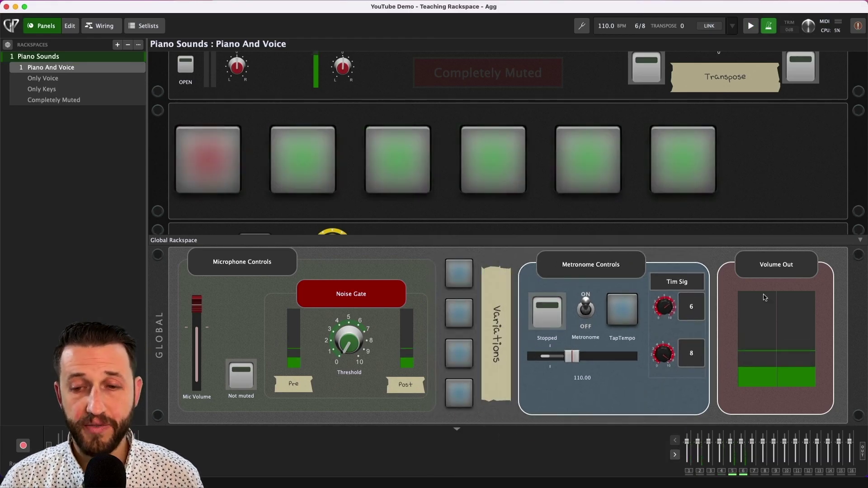
left_click_drag(667, 313, 669, 332)
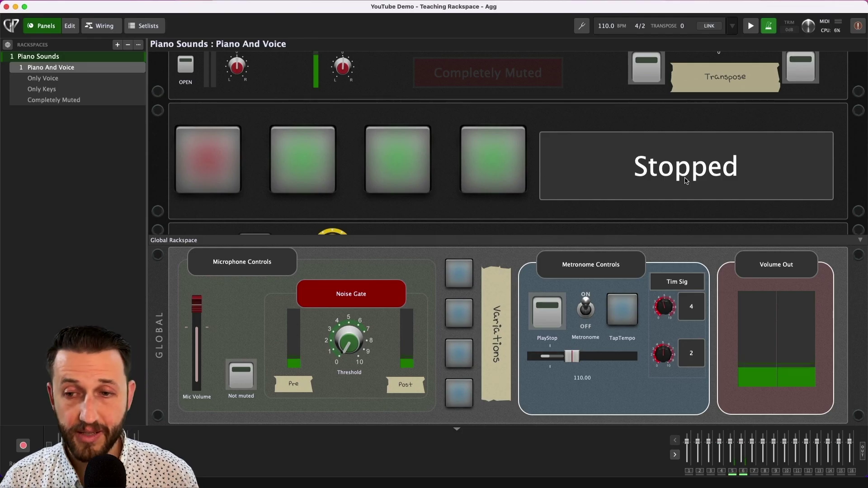
Scroll down to the audio player's Play/Pause button, Gain knob and position slider.
scroll(686, 181, "down", 4)
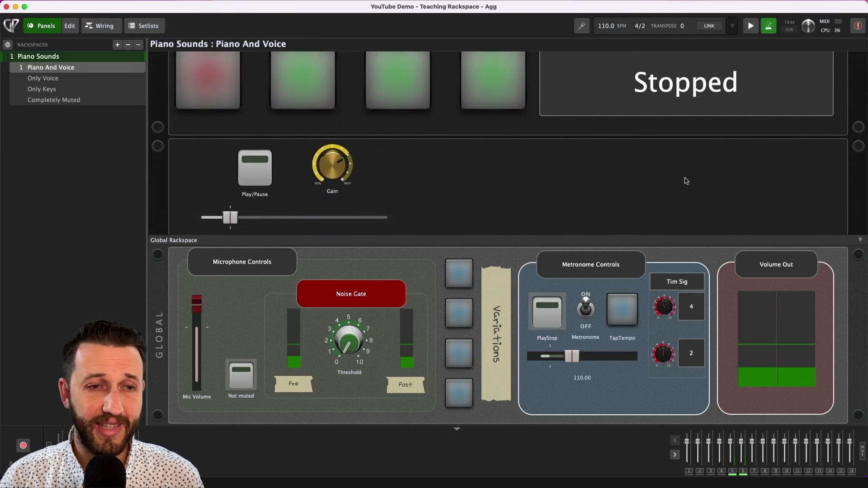
scroll(686, 181, "down", 2)
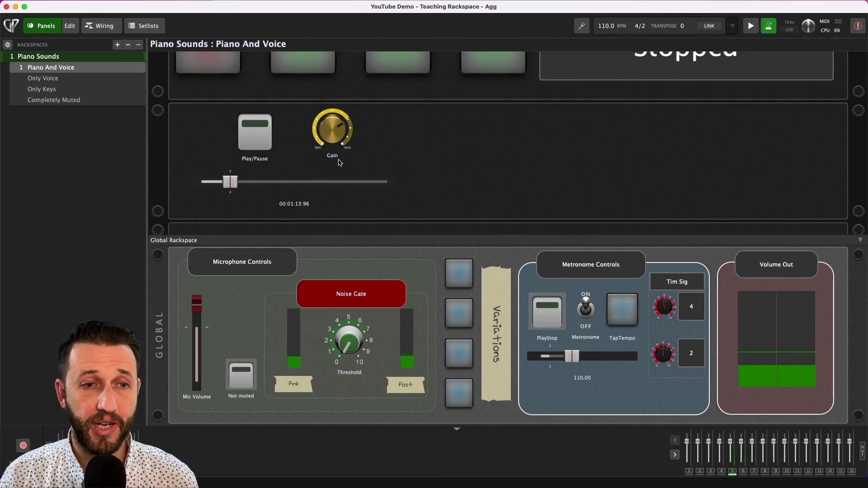
Open the Audio File Player plugin editor from the playback-position slider and move its window aside.
right_click(256, 132)
left_click(329, 173)
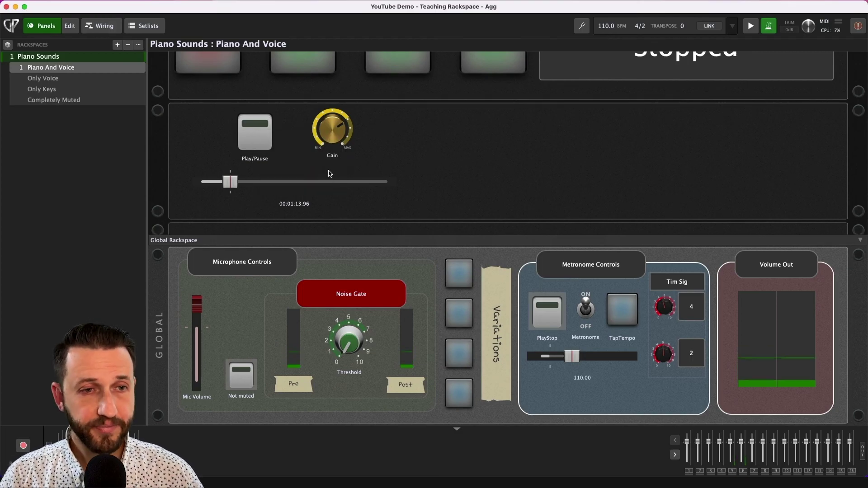
right_click(289, 186)
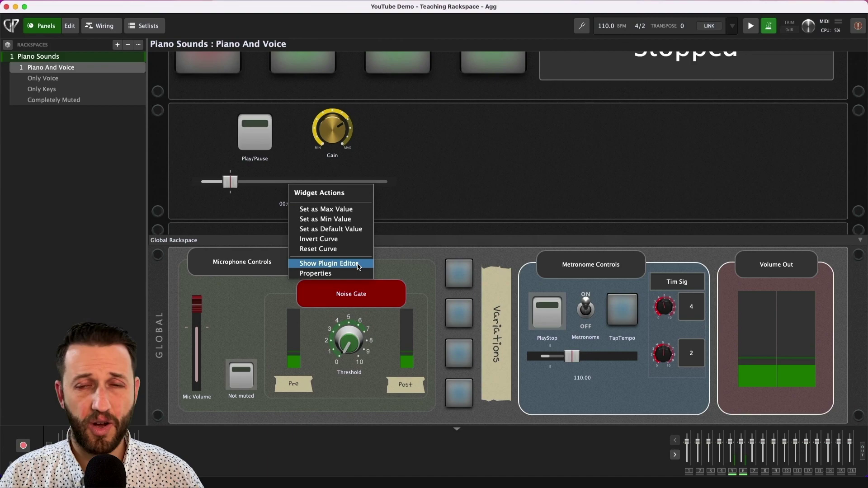
left_click(317, 262)
left_click_drag(224, 19, 715, 29)
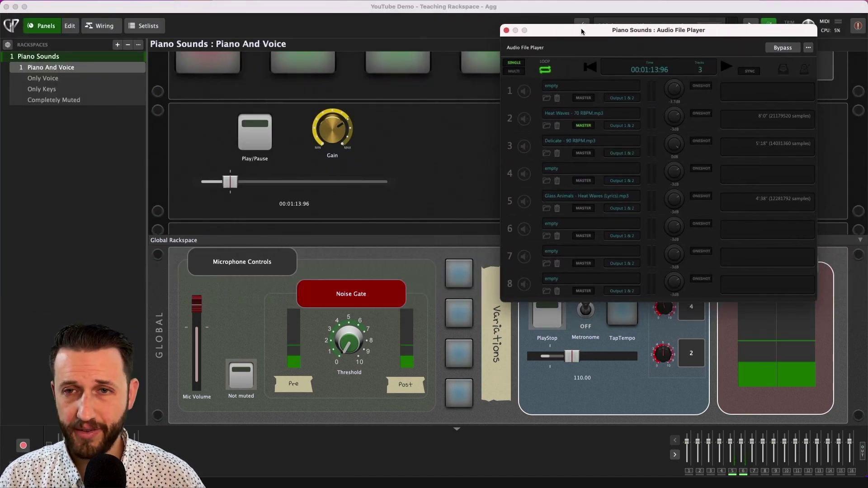
left_click_drag(629, 33, 581, 39)
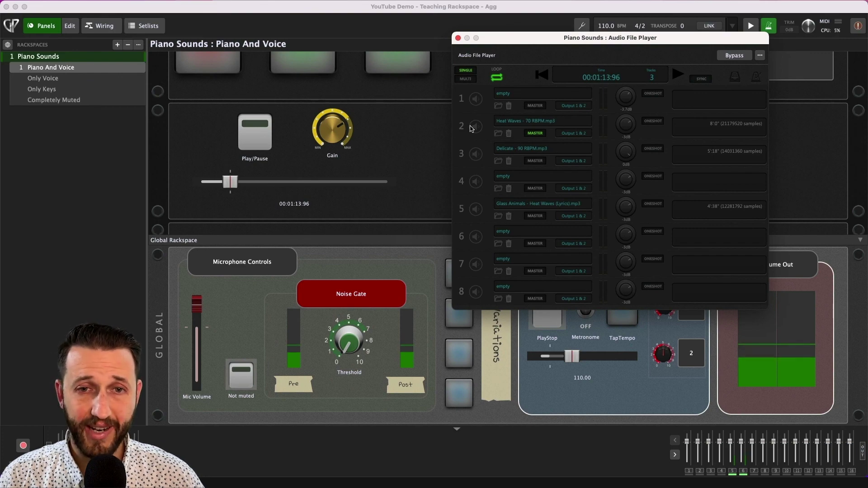
Enable track 2 in the audio file player and scrub playback to 00:02:07:74.
left_click(475, 126)
left_click(475, 98)
left_click(476, 153)
left_click(477, 127)
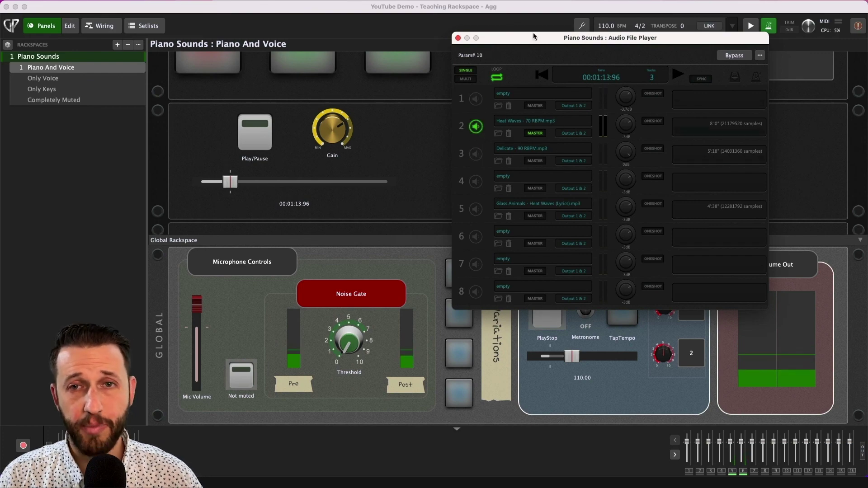
left_click_drag(534, 36, 562, 66)
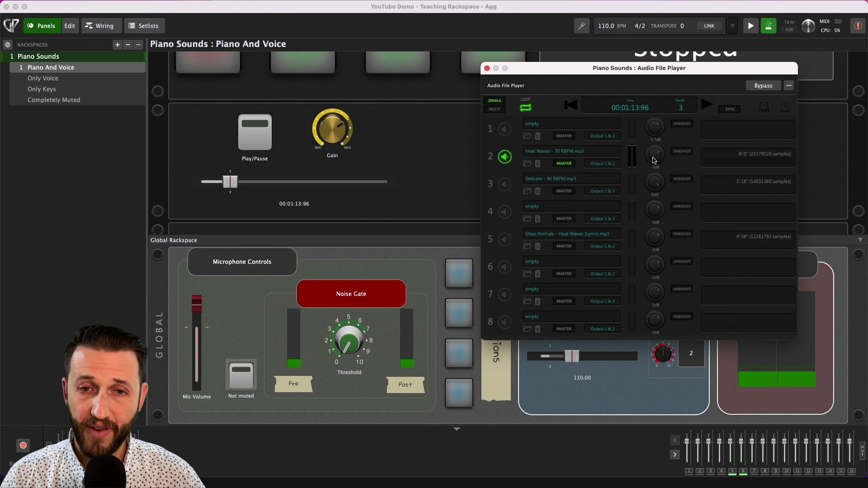
mouse_move(235, 186)
left_mouse_down()
mouse_move(347, 195)
mouse_move(238, 191)
left_mouse_up()
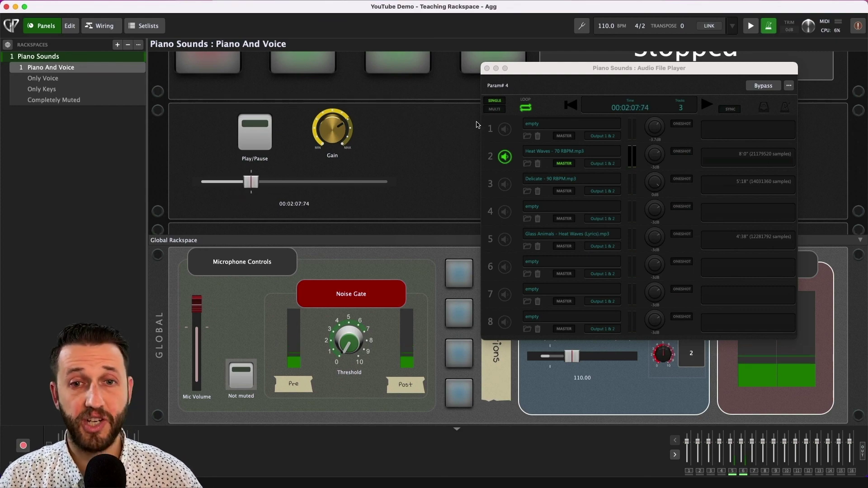
Close the Audio File Player and collapse the Global Rackspace so the giant pedal fills the view.
left_click(486, 68)
scroll(633, 171, "down", 2)
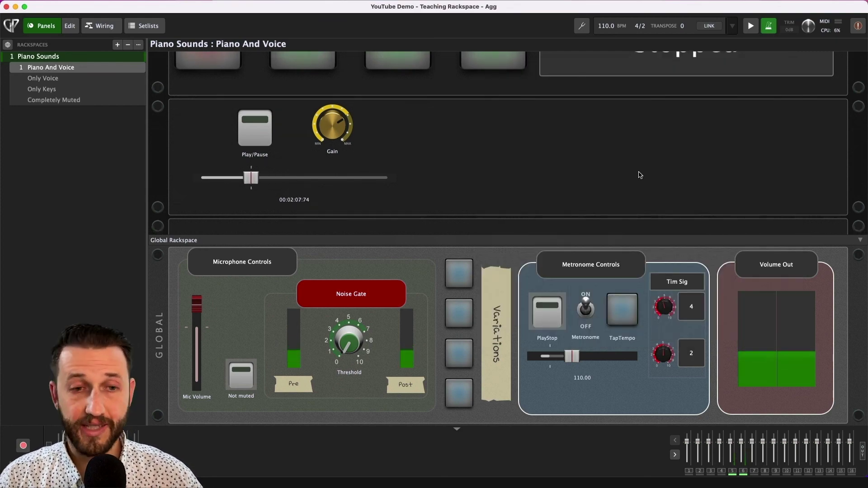
scroll(640, 175, "down", 5)
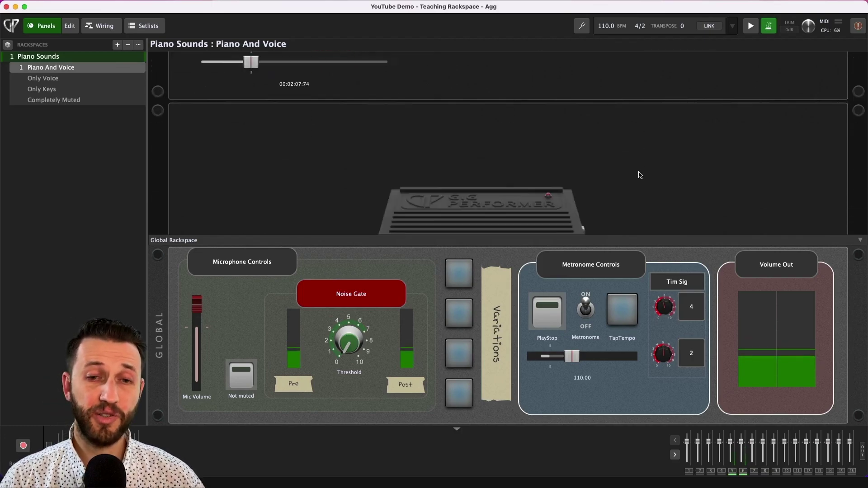
scroll(639, 174, "down", 1)
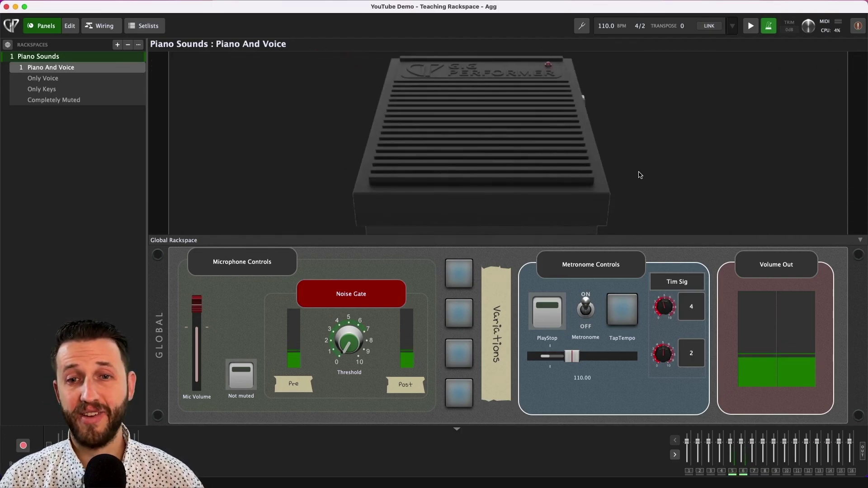
left_click(860, 240)
Press and release the giant footswitch pedal, then return to the top of the rackspace.
scroll(714, 185, "up", 2)
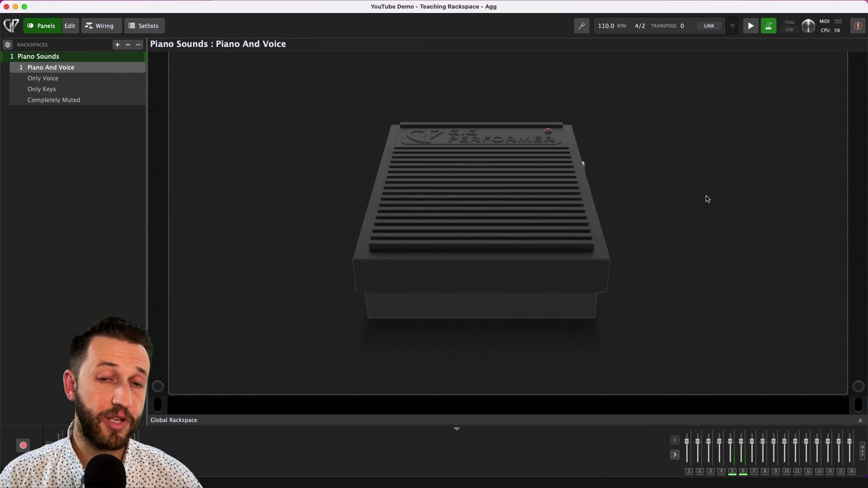
left_click(434, 290)
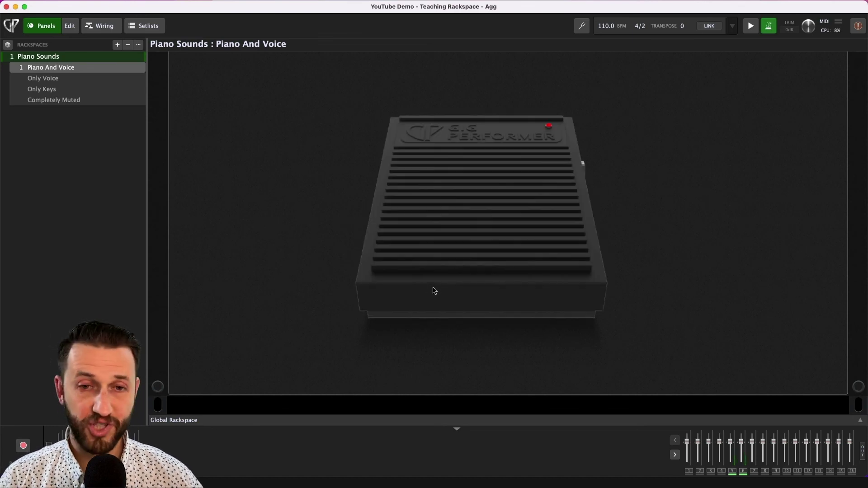
left_click(434, 290)
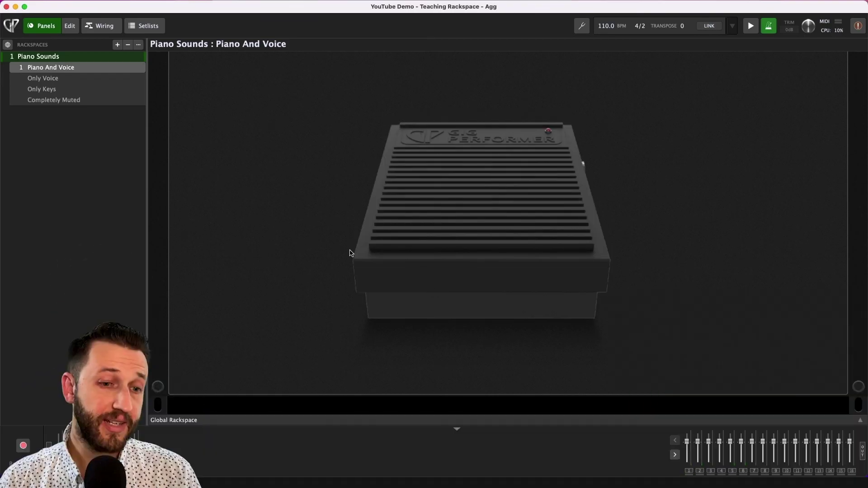
scroll(296, 236, "up", 3)
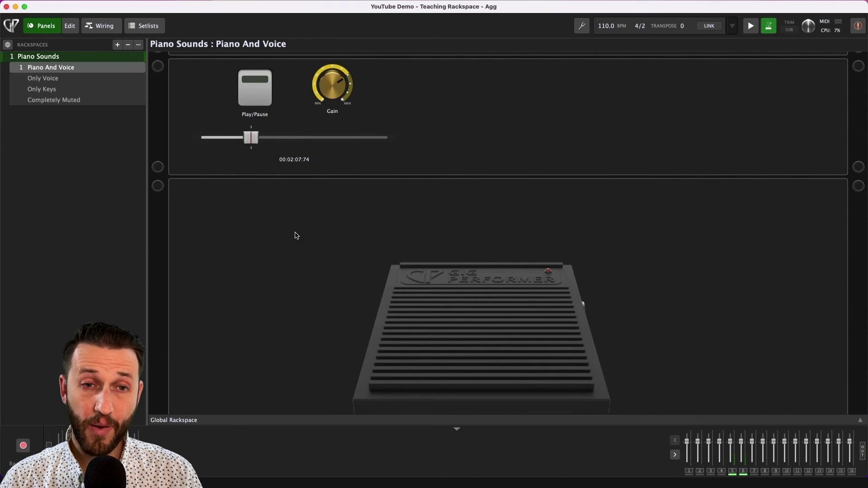
scroll(297, 235, "up", 5)
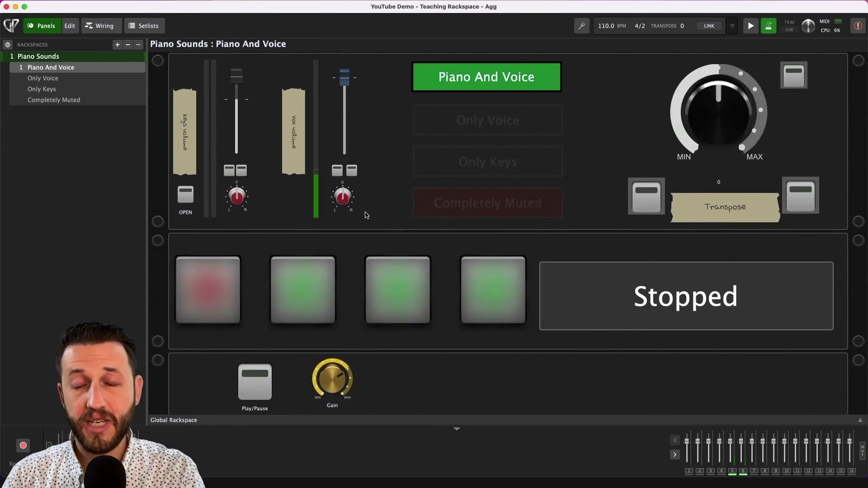